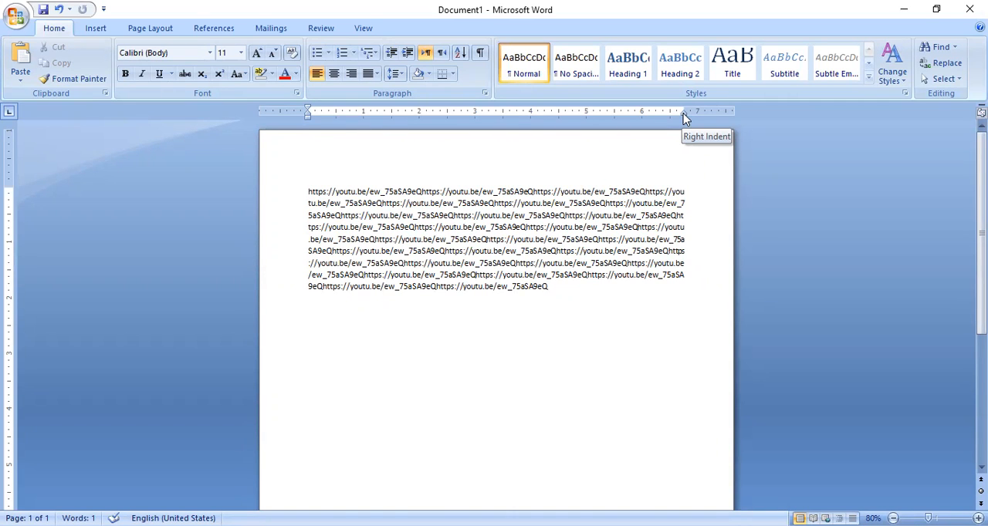
- Move the URL paragraph's right indent inward to about 6.1 inches, and restore it to the right margin
drag(549, 287, 306, 194)
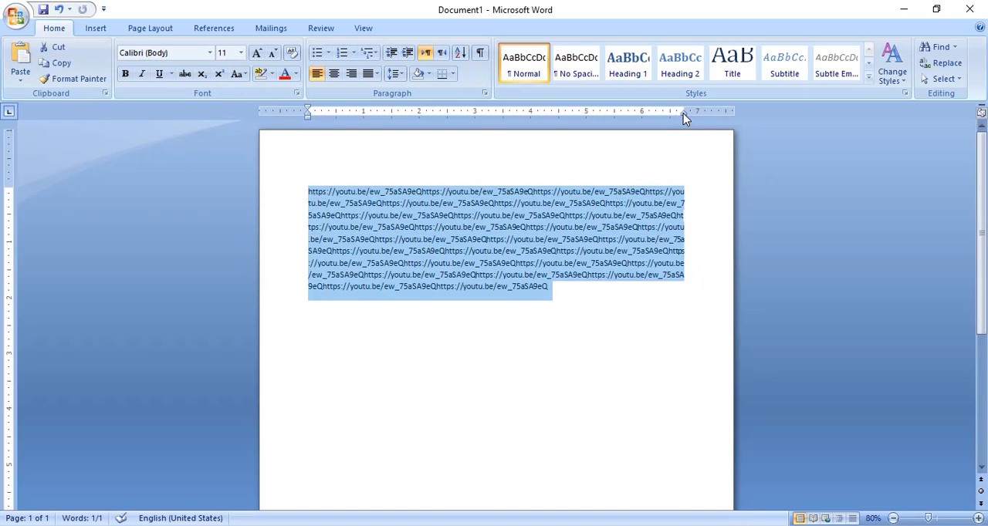
drag(683, 114, 683, 114)
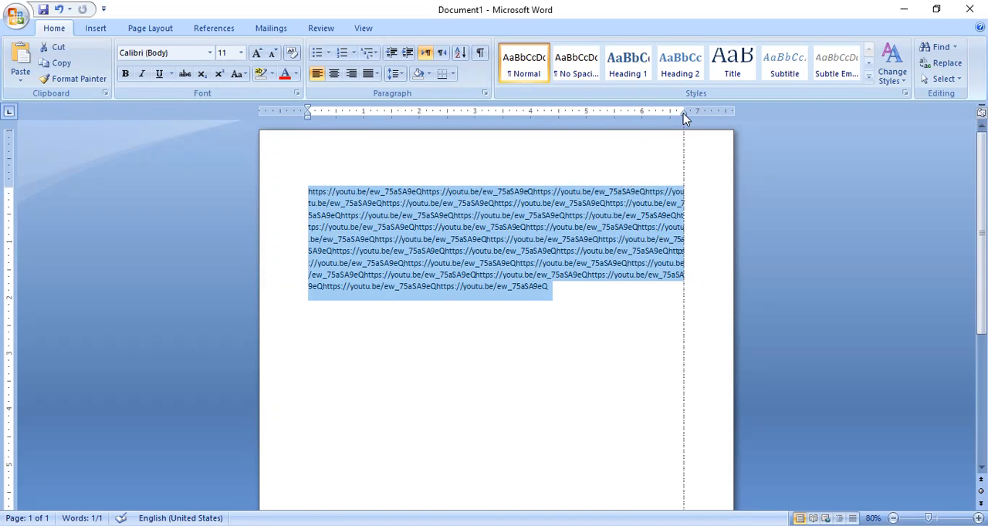
drag(683, 114, 650, 116)
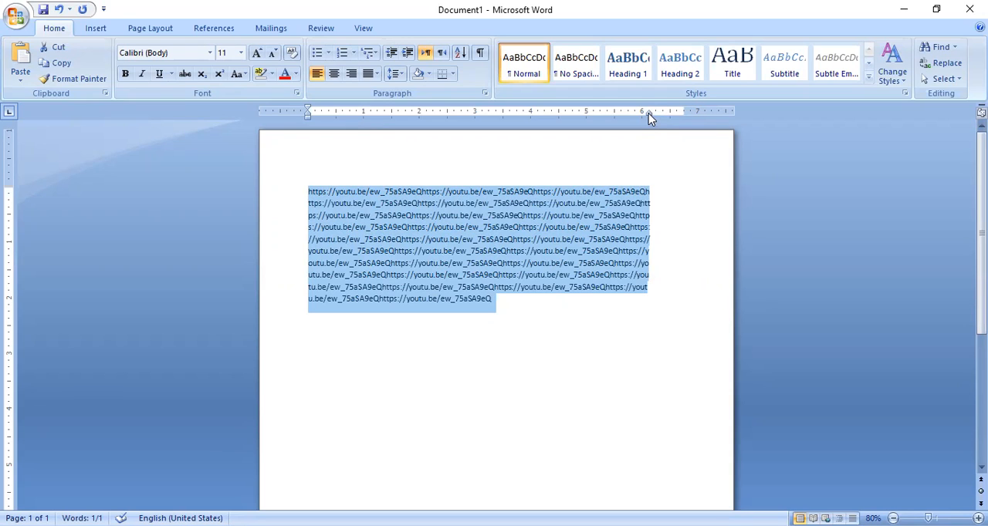
drag(648, 114, 684, 118)
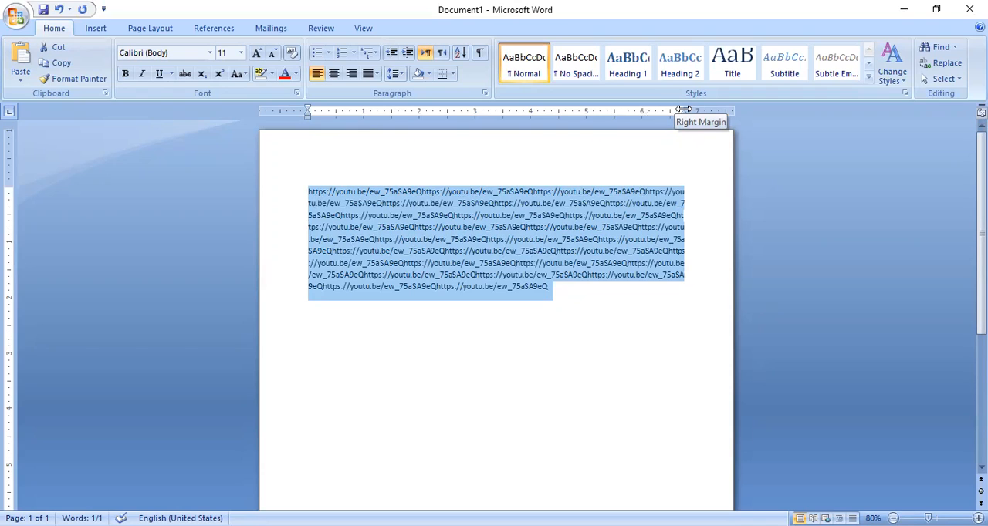
- Move the page's right margin inward to about the 6.6-inch ruler mark, viewing the preset margin options along the way
mouse_move(684, 110)
mouse_down()
mouse_move(644, 110)
mouse_move(684, 111)
mouse_up()
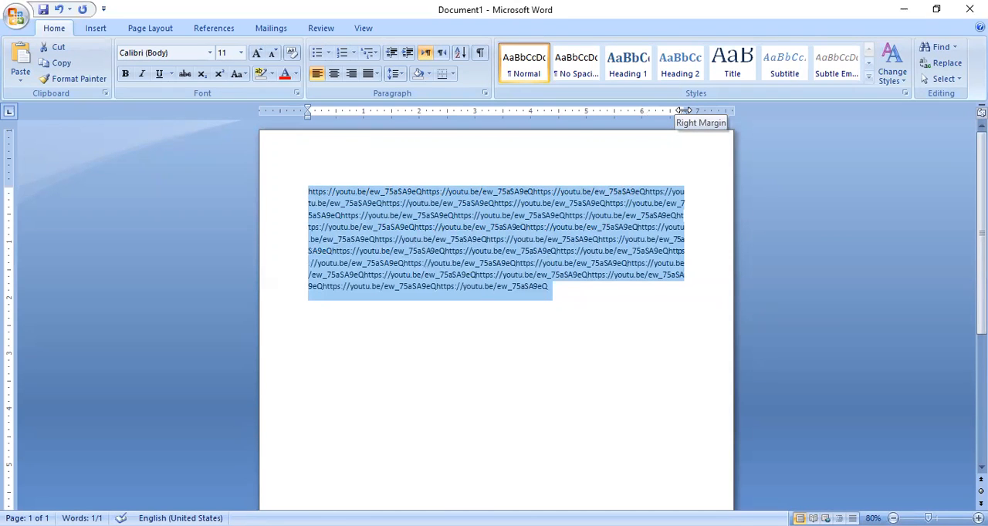
mouse_move(684, 111)
mouse_down()
mouse_move(653, 112)
mouse_move(667, 113)
mouse_up()
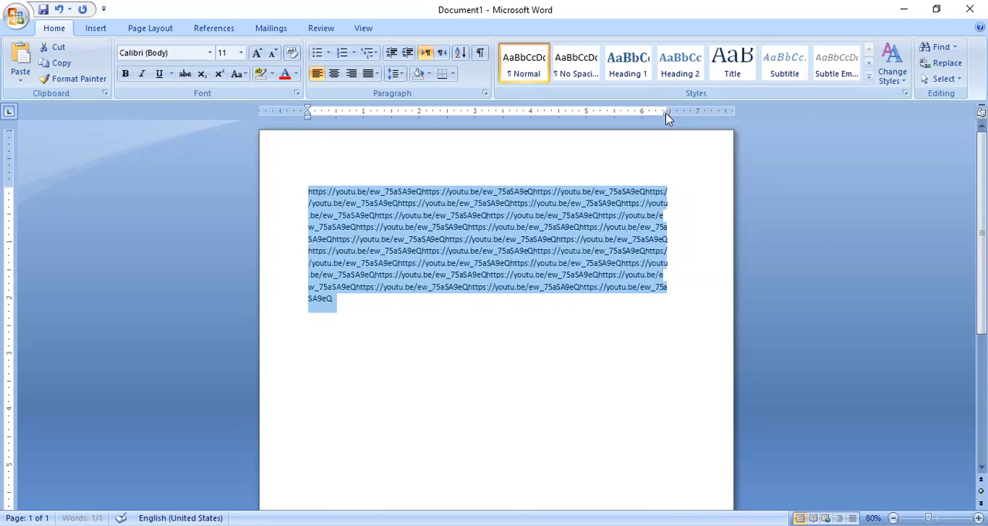
click(151, 29)
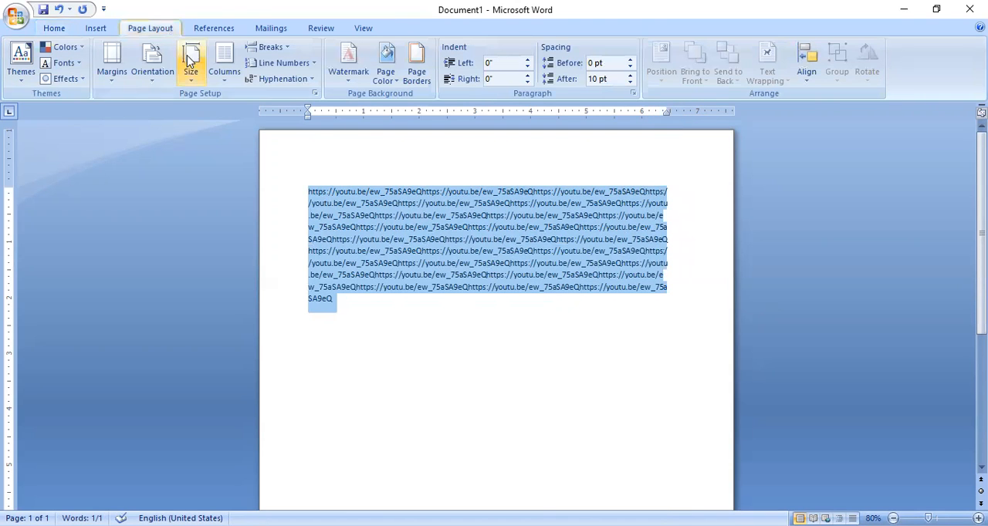
click(121, 85)
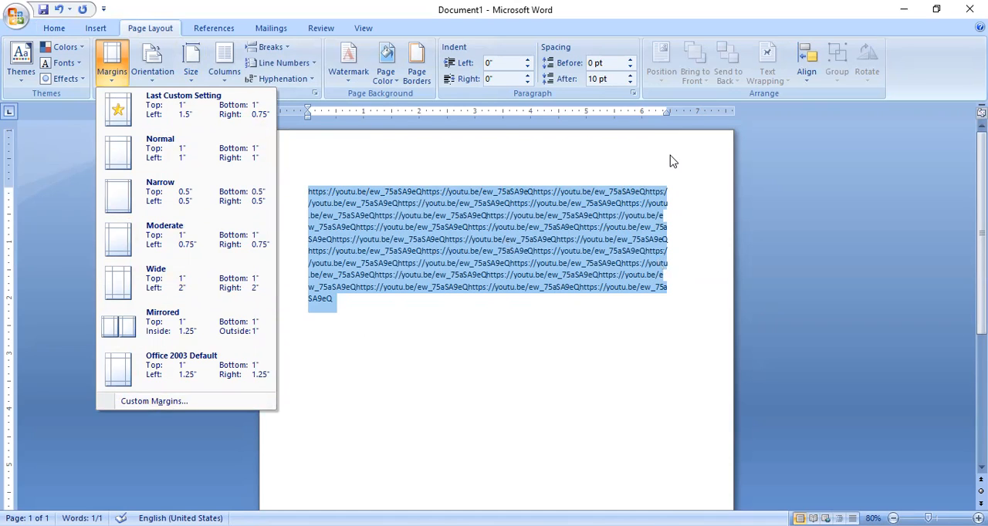
click(667, 115)
mouse_move(667, 110)
mouse_down()
mouse_move(689, 111)
mouse_move(671, 109)
mouse_up()
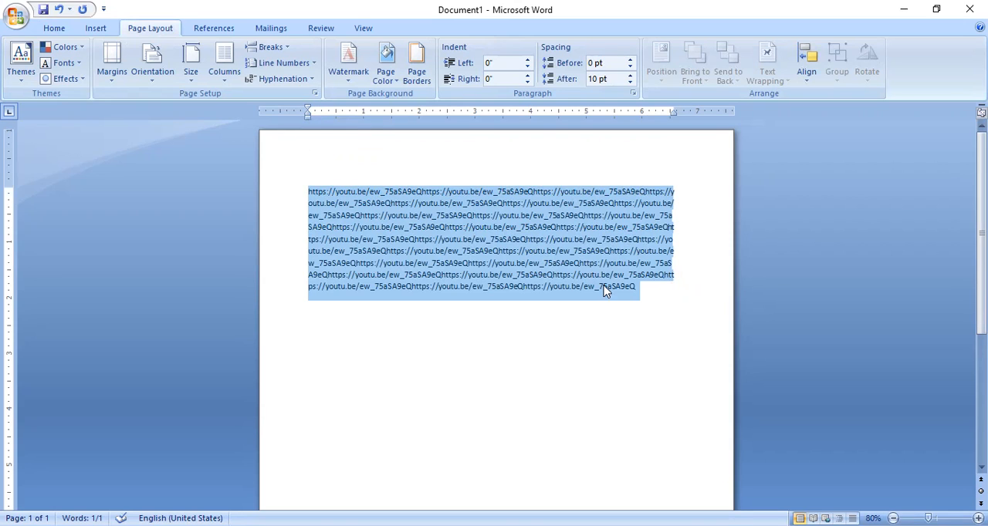
- Paste two more copies of the URL paragraph below the first one as separate paragraphs
drag(647, 289, 313, 197)
key(ctrl+c)
click(646, 287)
key(Return)
key(ctrl+v)
key(Return)
key(ctrl+v)
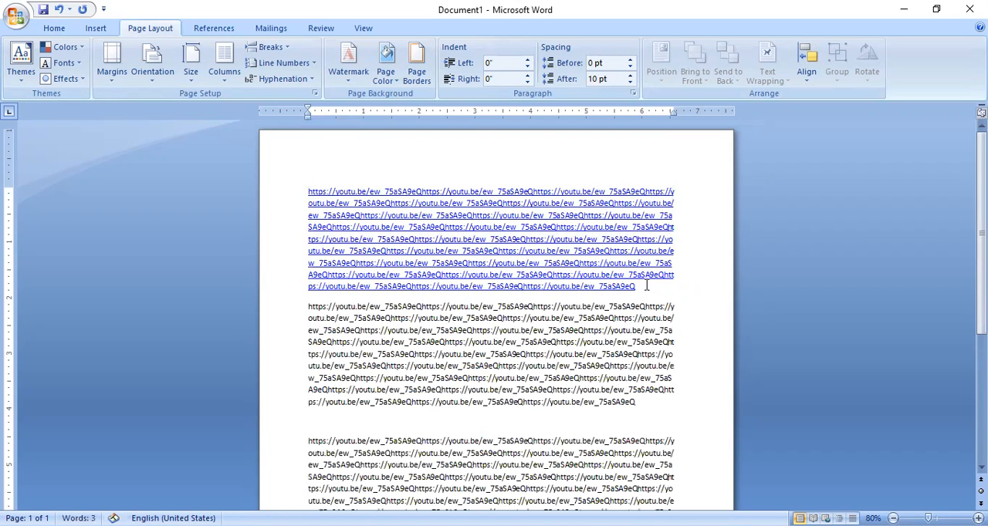
- Set the first paragraph's first-line indent to about 0.8 inch on the ruler
click(558, 346)
drag(307, 111, 340, 112)
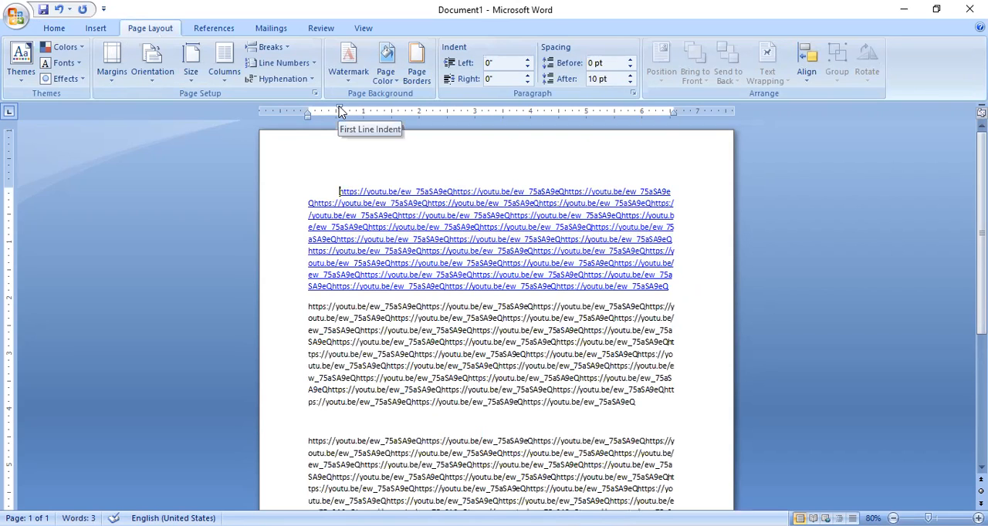
mouse_move(340, 110)
mouse_down()
mouse_move(328, 110)
mouse_move(355, 111)
mouse_up()
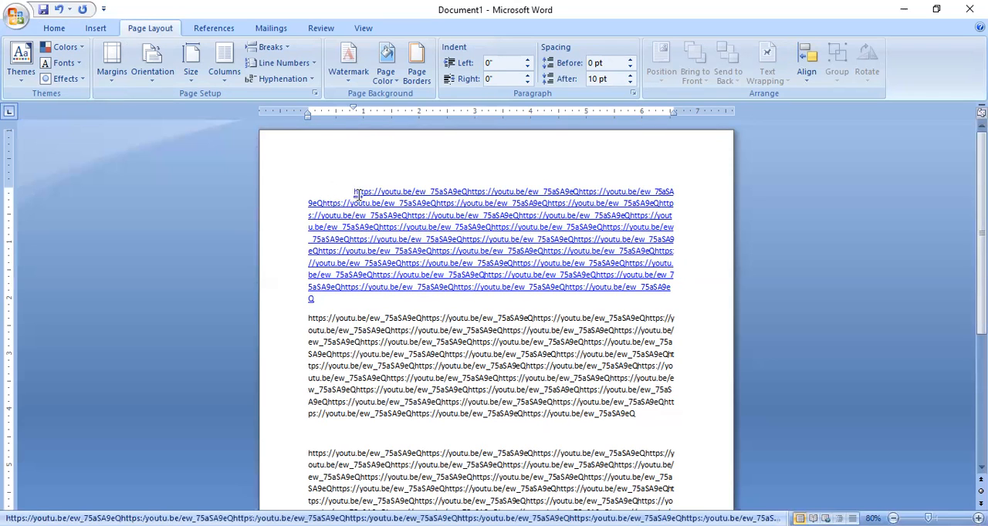
- Apply a first-line indent of about 0.9 inch to all three URL paragraphs together
drag(346, 185, 637, 466)
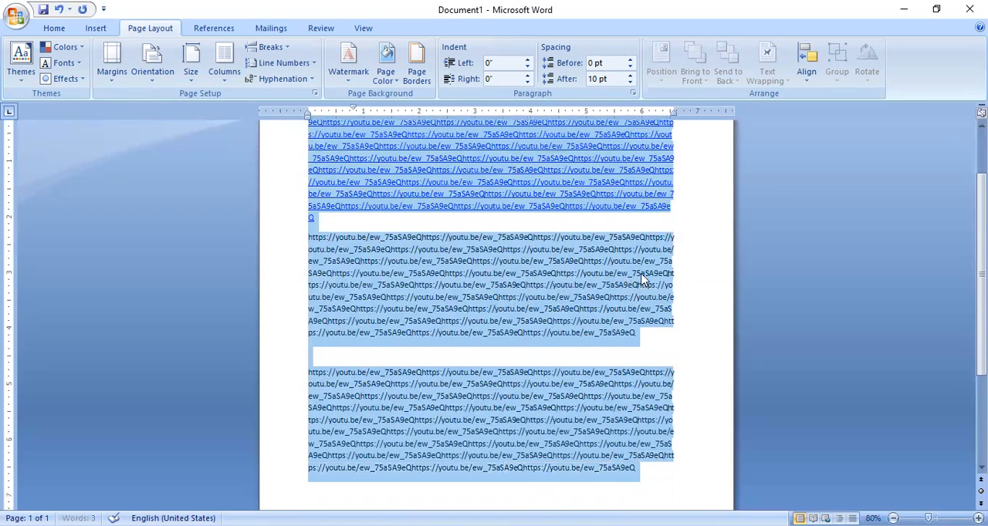
scroll(687, 264, up, 2)
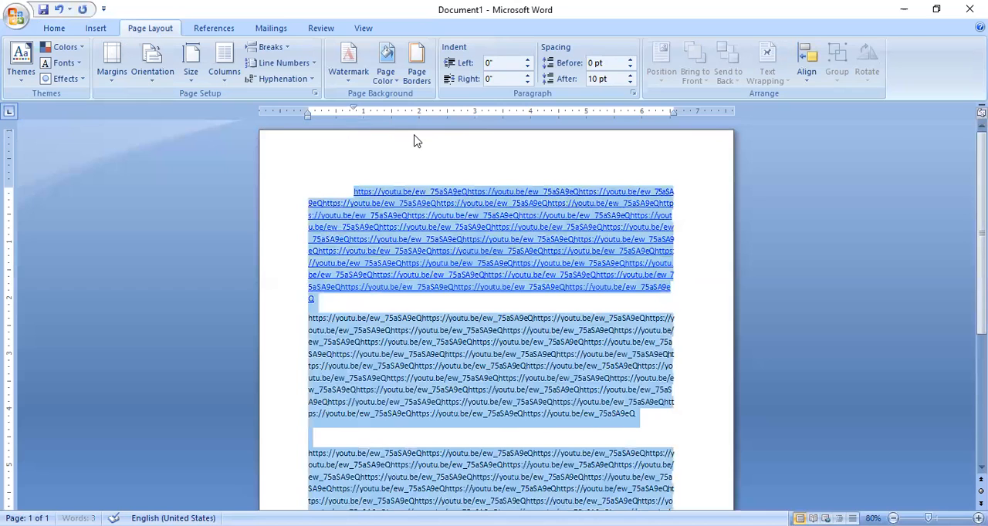
mouse_move(355, 112)
mouse_down()
mouse_move(330, 112)
mouse_move(360, 112)
mouse_up()
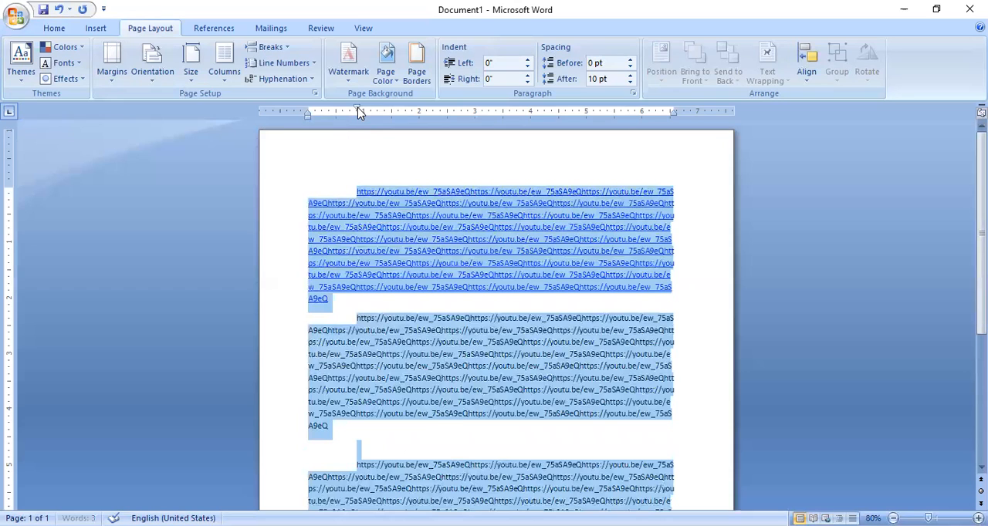
click(342, 172)
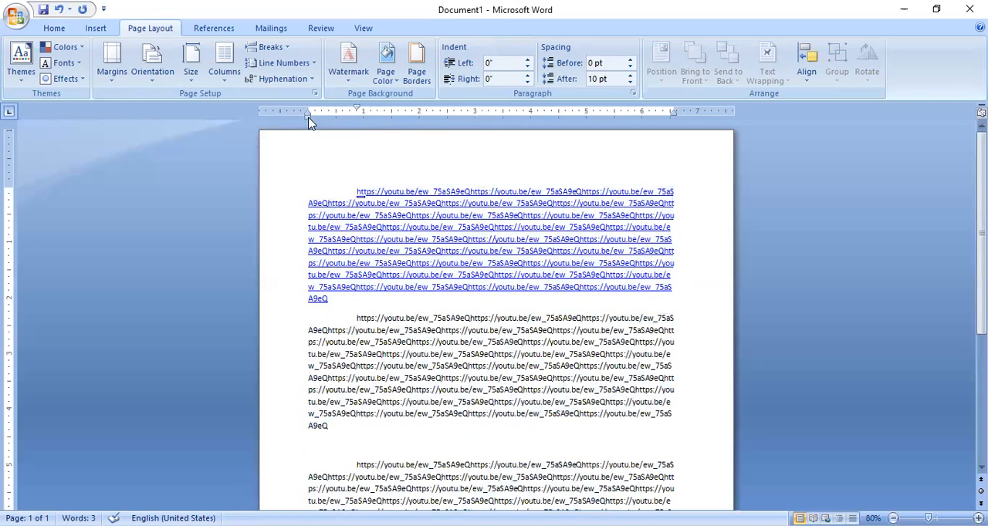
- Reset the first-line indent of all the URL paragraphs to 0 inches
drag(356, 109, 307, 111)
drag(354, 190, 568, 456)
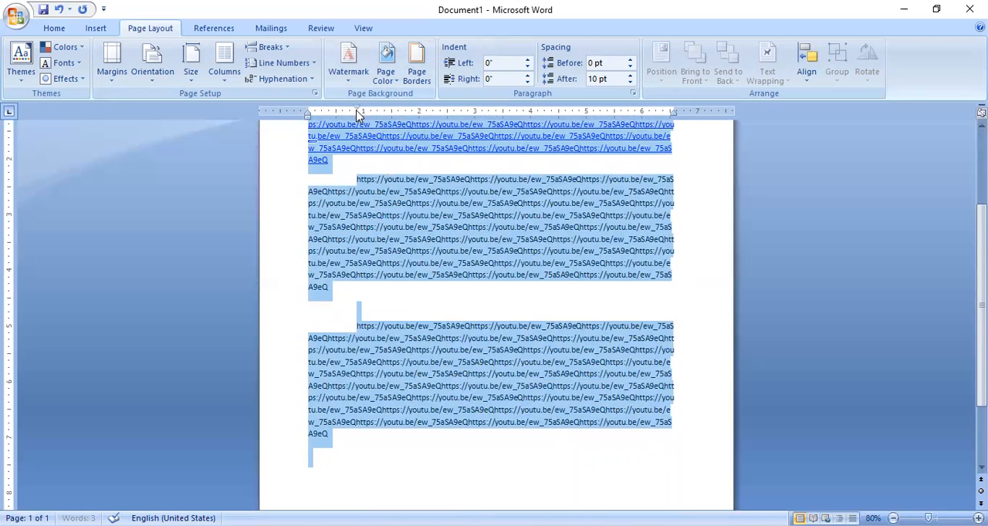
drag(358, 111, 310, 111)
scroll(403, 228, up, 3)
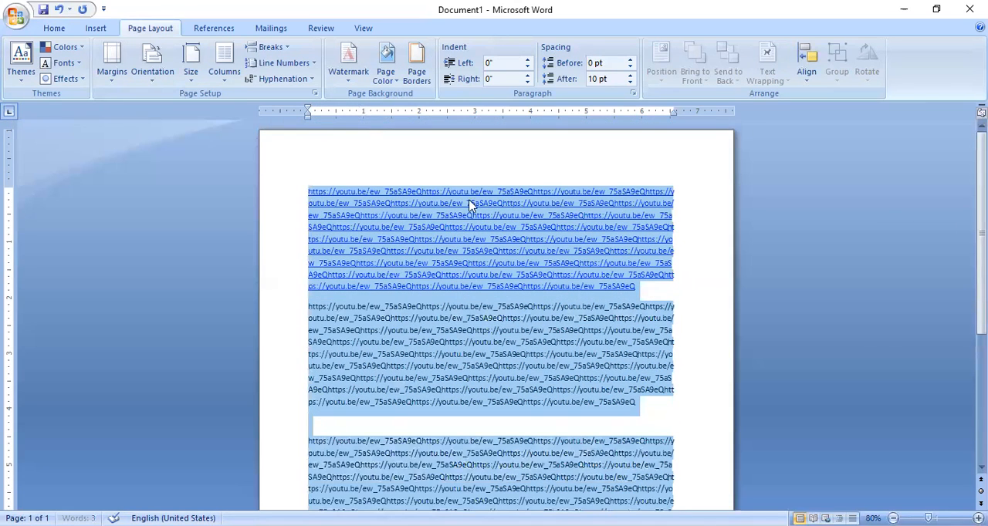
click(539, 164)
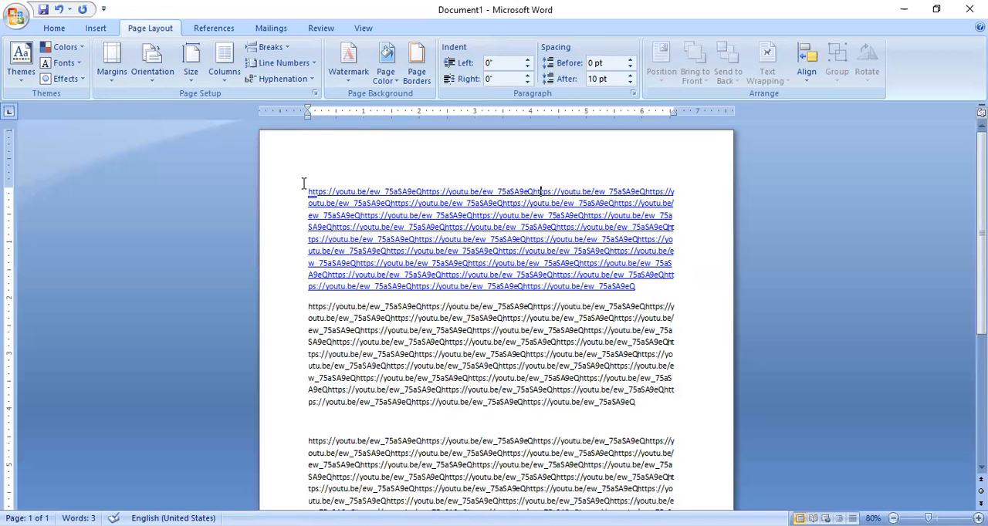
- Give the first paragraph a hanging indent of 0.81 inch, and return it to 0 inches
drag(307, 192, 641, 287)
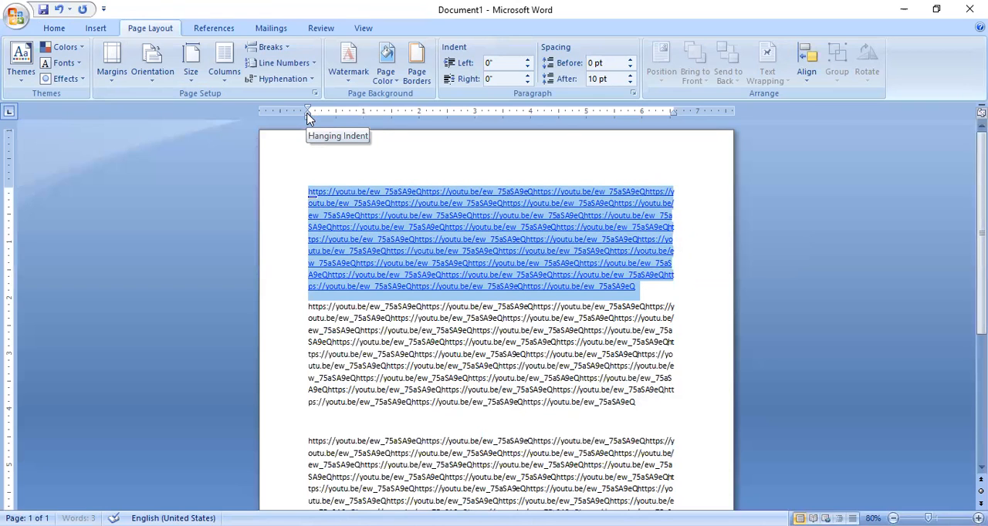
drag(309, 116, 353, 116)
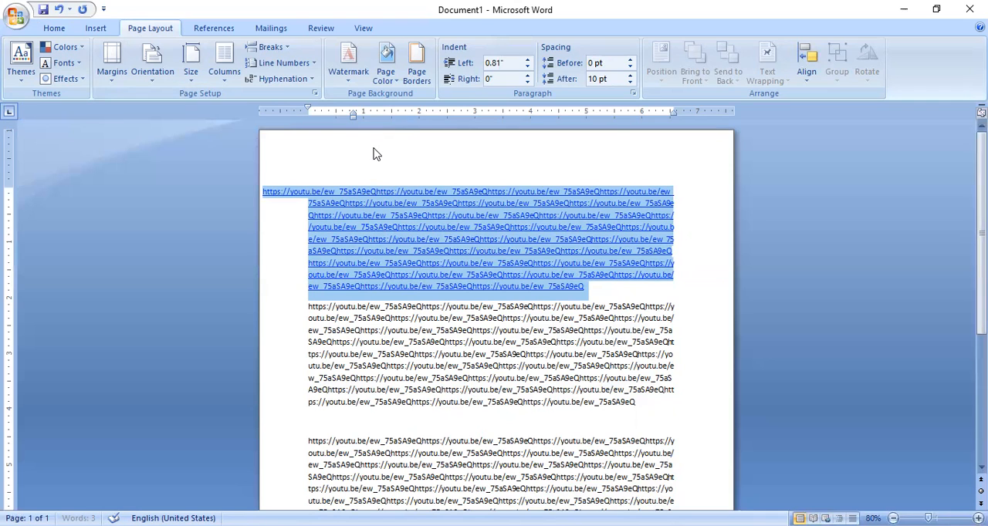
drag(353, 116, 311, 118)
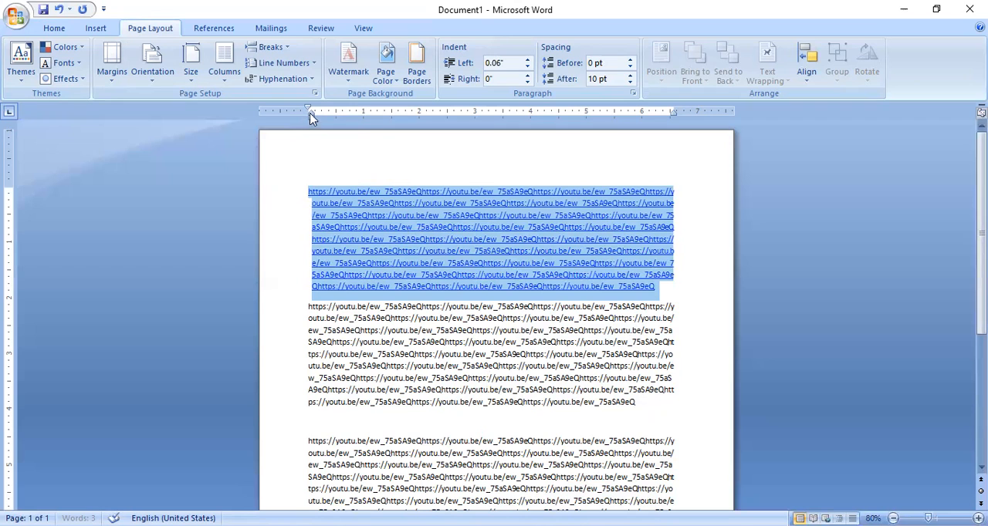
drag(311, 116, 309, 116)
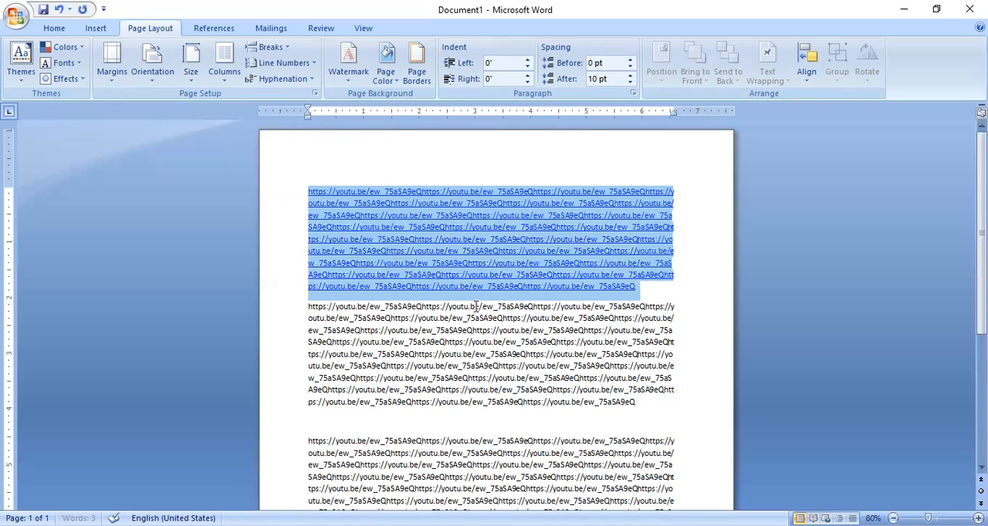
- Apply a 0.81-inch hanging indent to all the URL paragraphs, and return it to 0 inches
click(532, 386)
scroll(532, 387, down, 5)
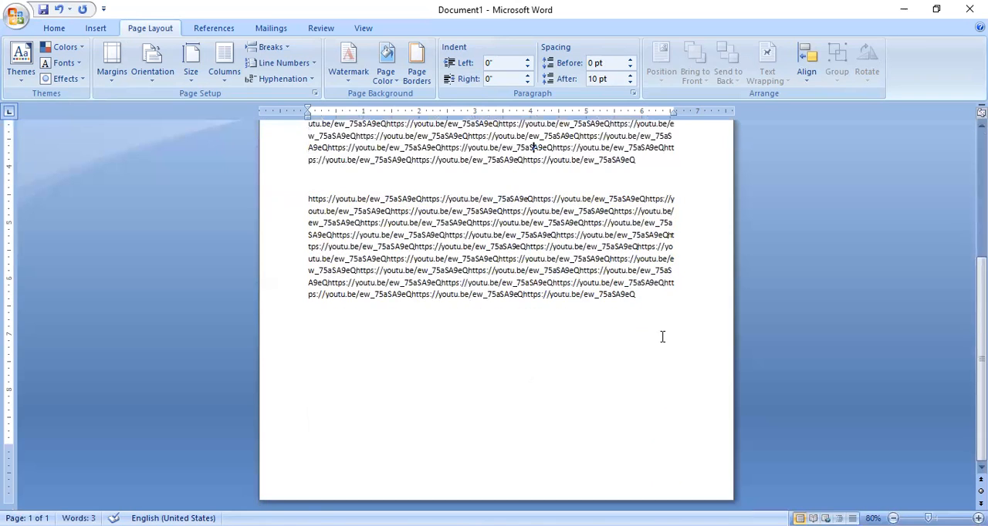
drag(656, 314, 362, 159)
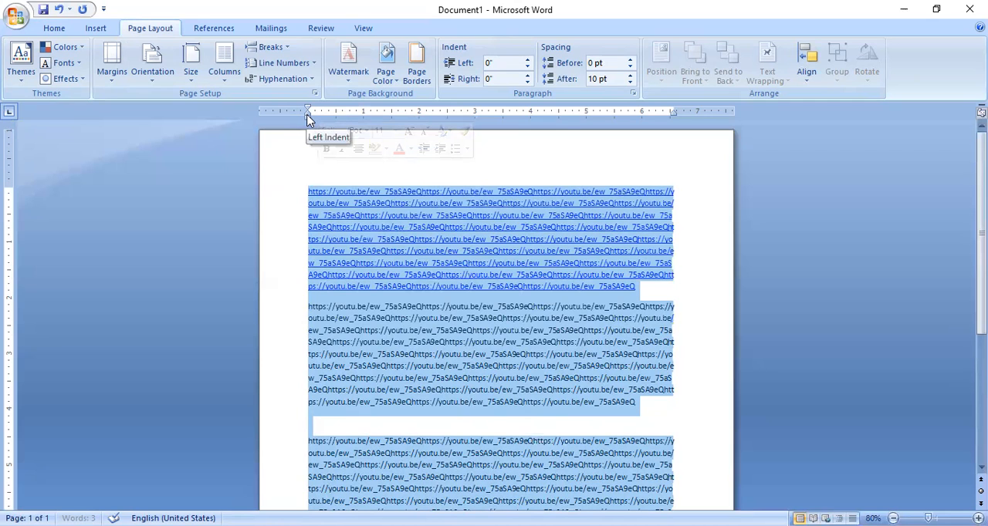
drag(308, 116, 355, 114)
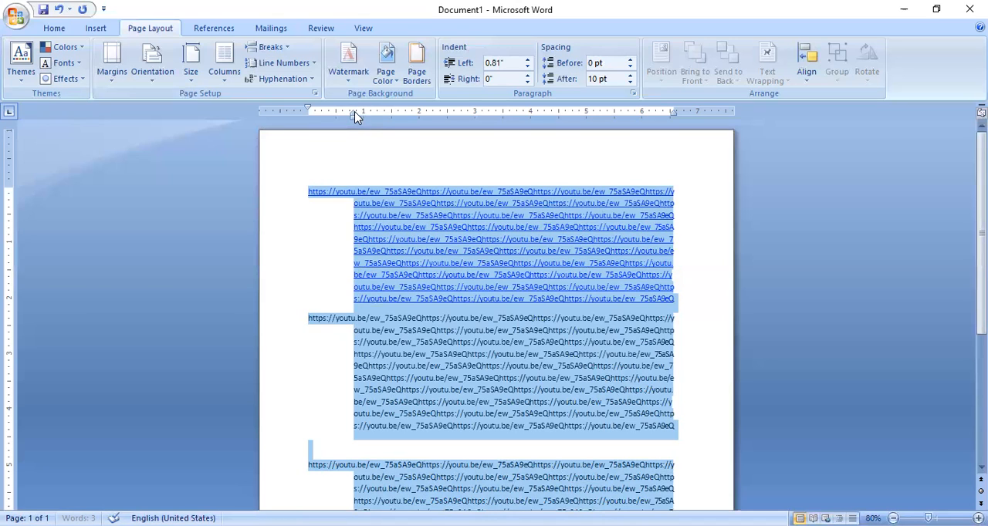
drag(355, 115, 309, 116)
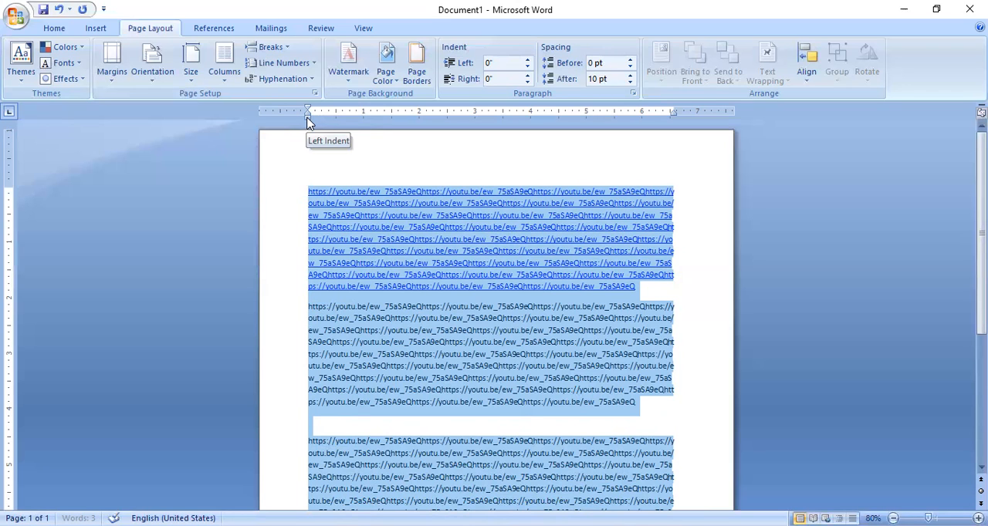
- Shift the left indent of all the selected paragraphs to 0.81 inch, and return it to 0 inches
drag(308, 120, 308, 120)
drag(307, 120, 308, 119)
drag(308, 120, 353, 121)
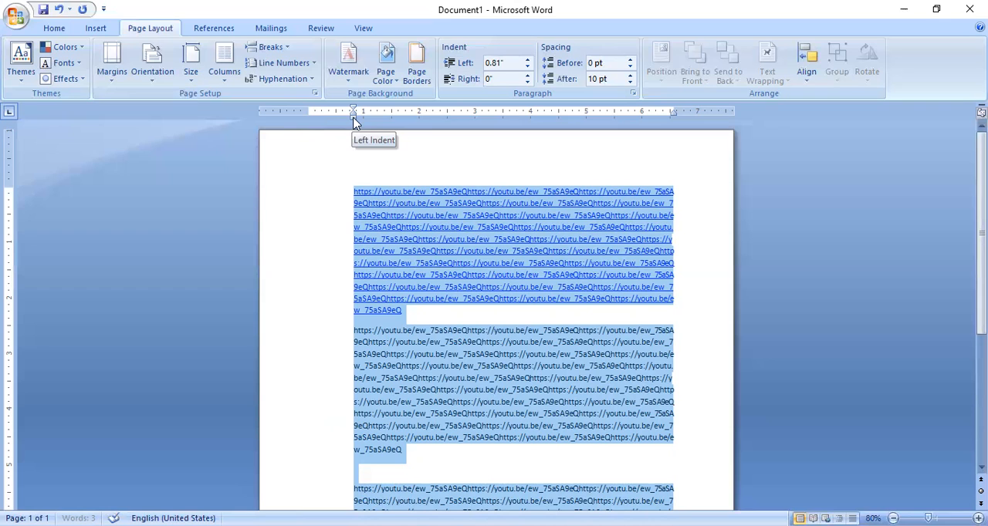
drag(353, 122, 308, 124)
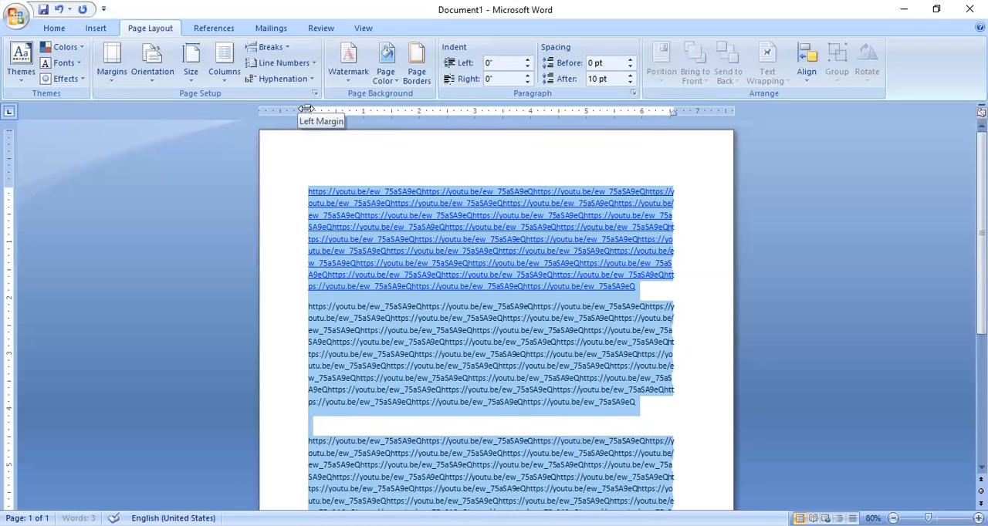
- Widen the page's left margin to about 1.2 inches using the ruler, and deselect the text
drag(306, 110, 347, 110)
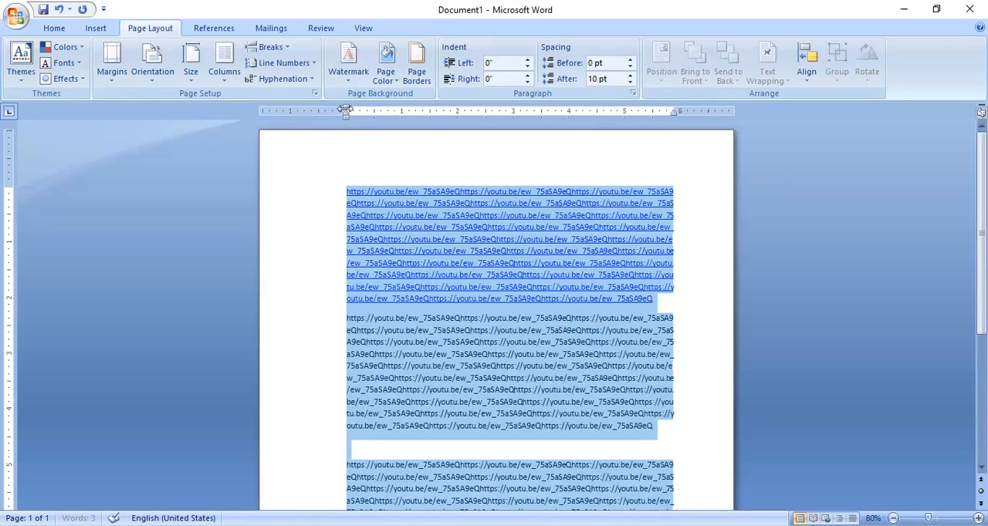
mouse_move(345, 110)
mouse_down()
mouse_move(304, 108)
mouse_move(326, 105)
mouse_up()
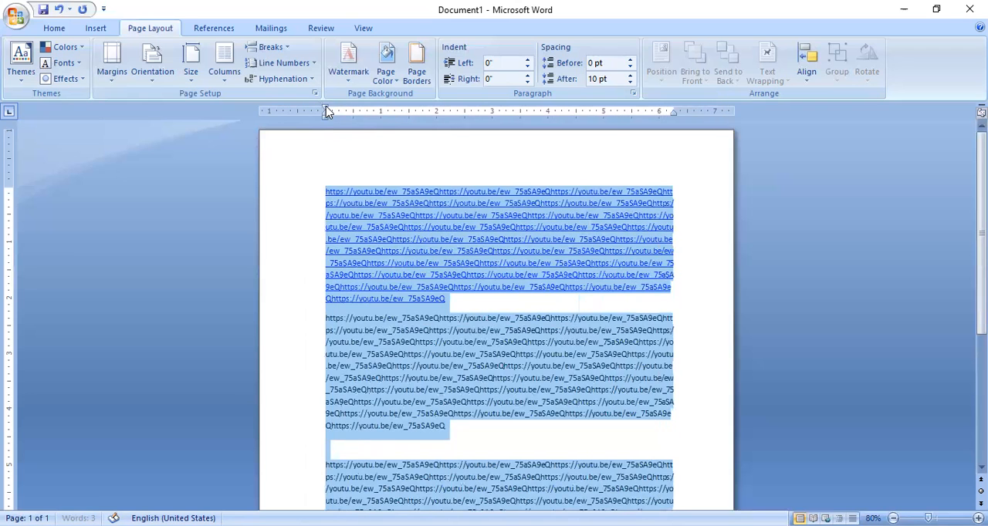
click(467, 271)
- Add blank lines after the last URL paragraph to start fresh text on the second page
scroll(479, 308, down, 6)
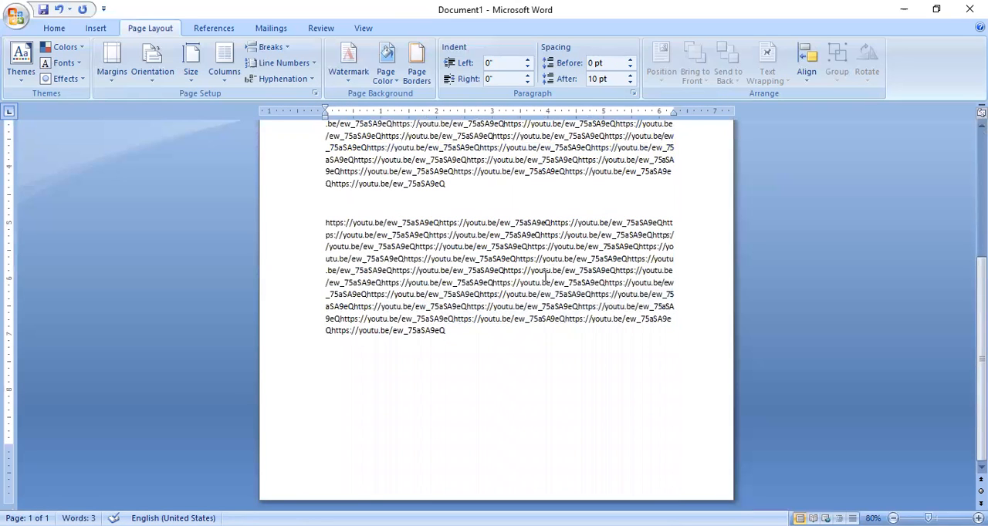
click(496, 337)
key(Return)
key(Return)
key(Return)
key(Return)
key(Return)
key(Return)
key(Return)
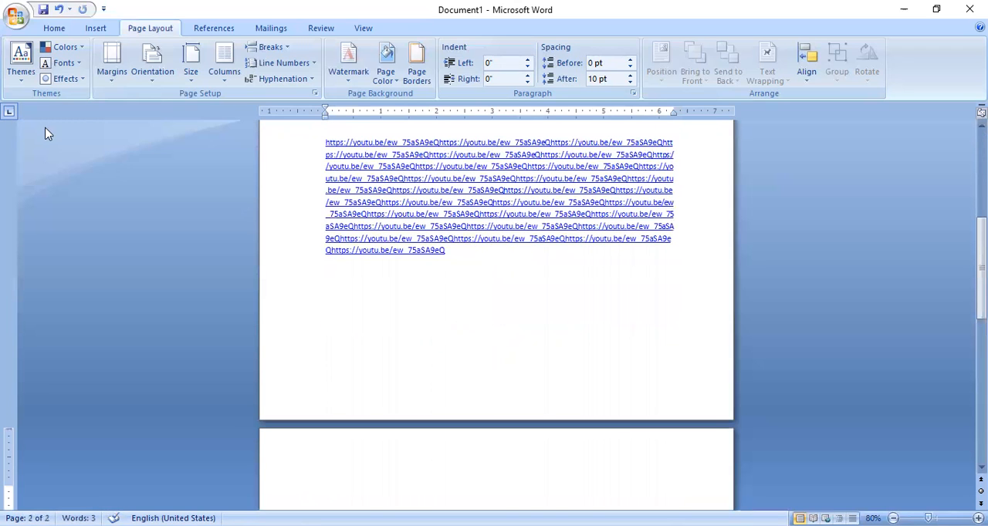
- Cycle through the available tab stop types, starting from Left Tab, to examine each one
click(9, 114)
click(9, 114)
click(8, 113)
click(13, 115)
click(13, 115)
- Enter the label "Roll NO." on the second page, removing any surplus characters and tabs
text(Roll NO.)
key(BackSpace)
key(BackSpace)
key(BackSpace)
key(BackSpace)
key(BackSpace)
key(BackSpace)
key(BackSpace)
key(BackSpace)
key(Tab)
key(BackSpace)
key(BackSpace)
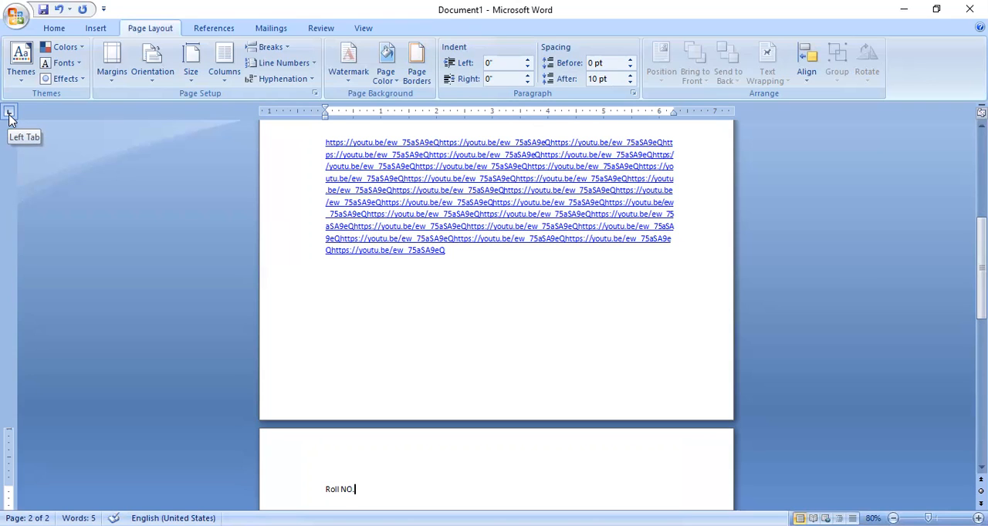
- Place a left tab stop at about 2.1 inches on the ruler for the "Roll NO." line and advance the text to it
click(9, 114)
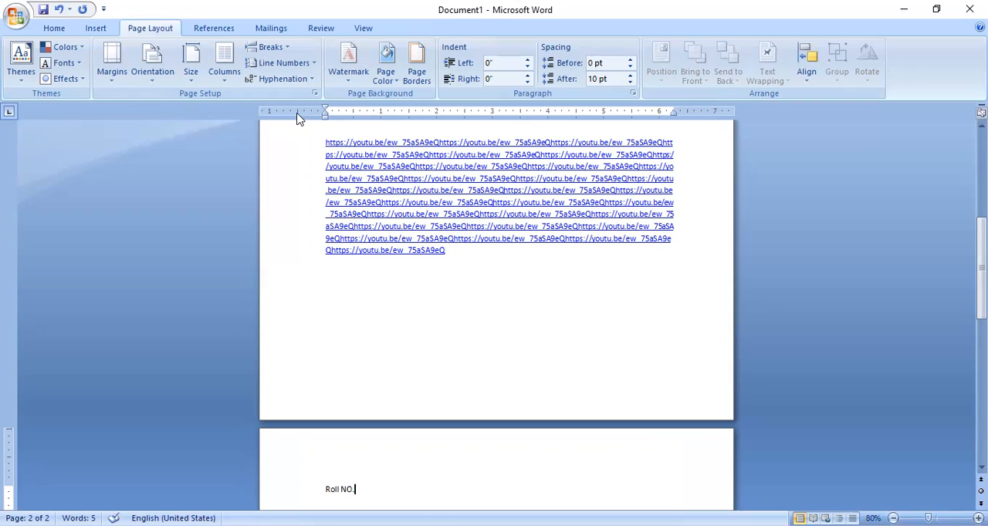
click(438, 111)
key(Tab)
scroll(520, 469, down, 6)
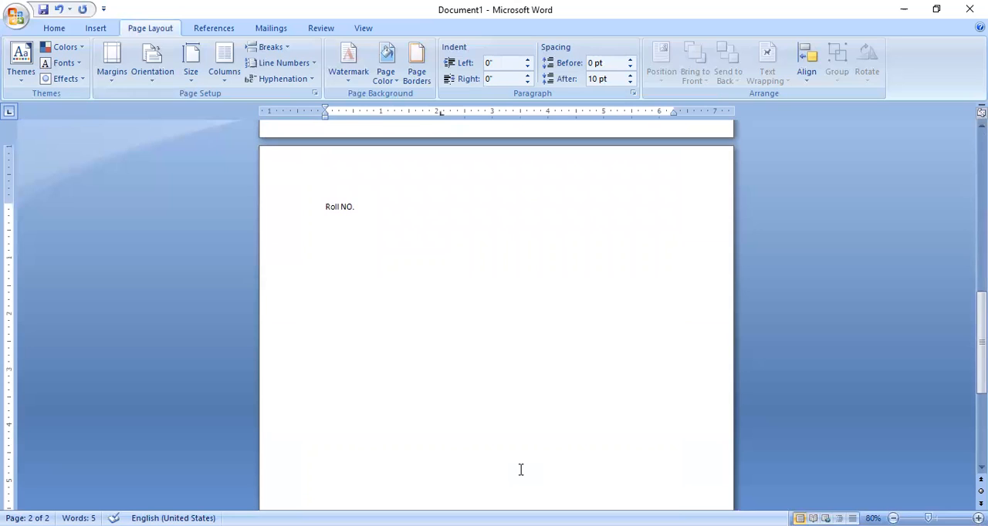
- Add the headings "Name" and "Address" beside "Roll NO.", aligning "Address" with a second left tab stop at about 4.6 inches
text(Name)
text(h)
key(BackSpace)
key(Tab)
text(Addre)
- Enter the first record below the headings with roll number 1, the student's name and the address, aligned to the tab stops
text(1)
key(Tab)
text(Ali)
key(Tab)
text(RYK)
key(Return)
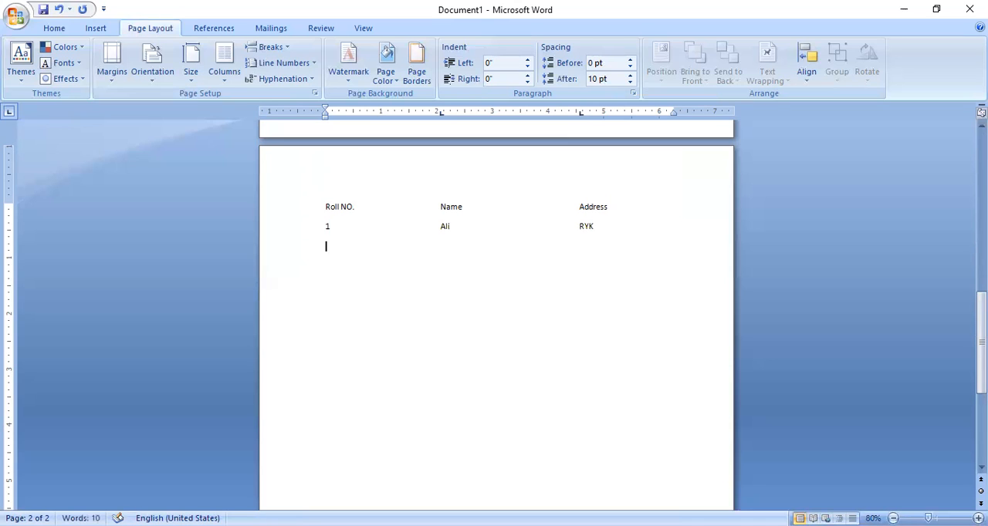
- Enter the second record with roll number 2, the student's name and address, and start the third with number 3
text(2)
key(Tab)
text(Ahmed)
key(Tab)
text(Kpr)
key(Return)
text(3)
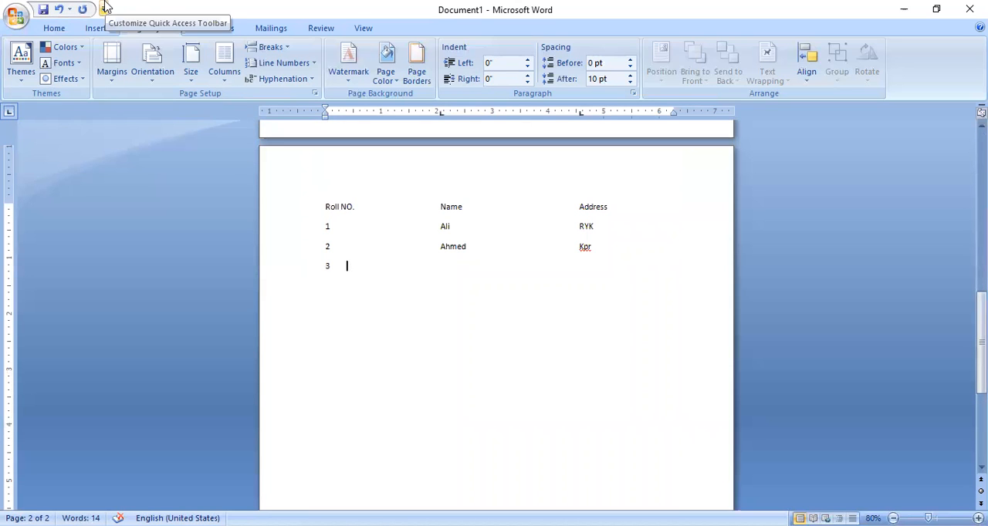
- Open the print settings for the document and examine the available printers, keeping Microsoft Print to PDF selected
click(17, 14)
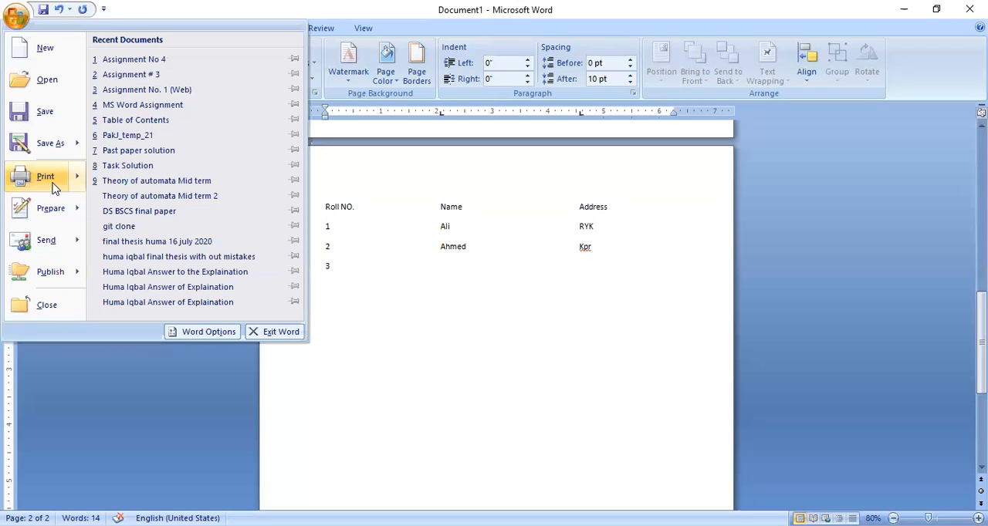
mouse_move(54, 187)
click(172, 73)
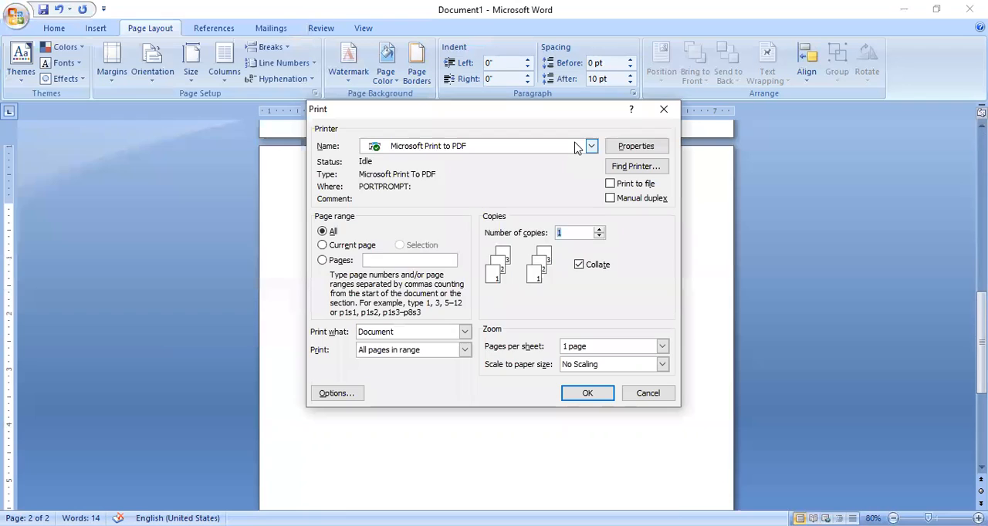
click(577, 147)
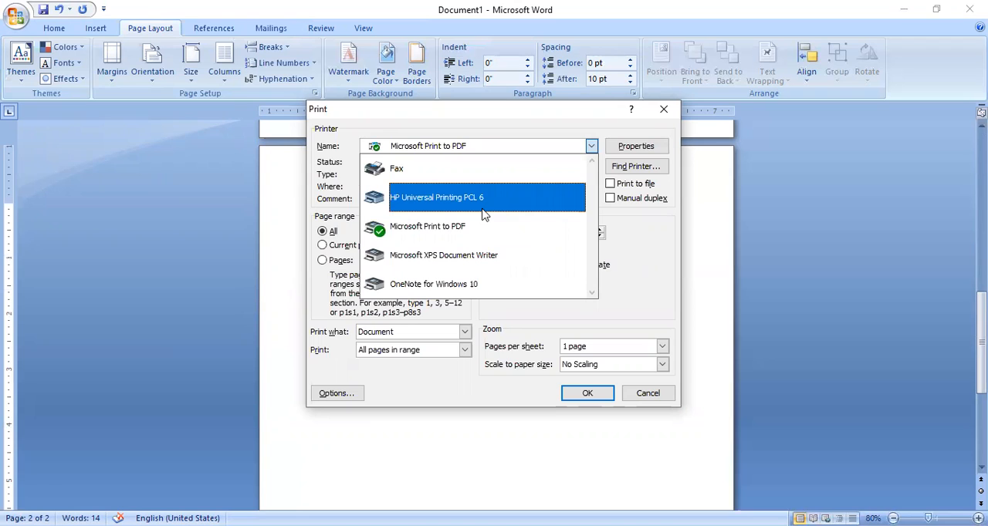
click(561, 130)
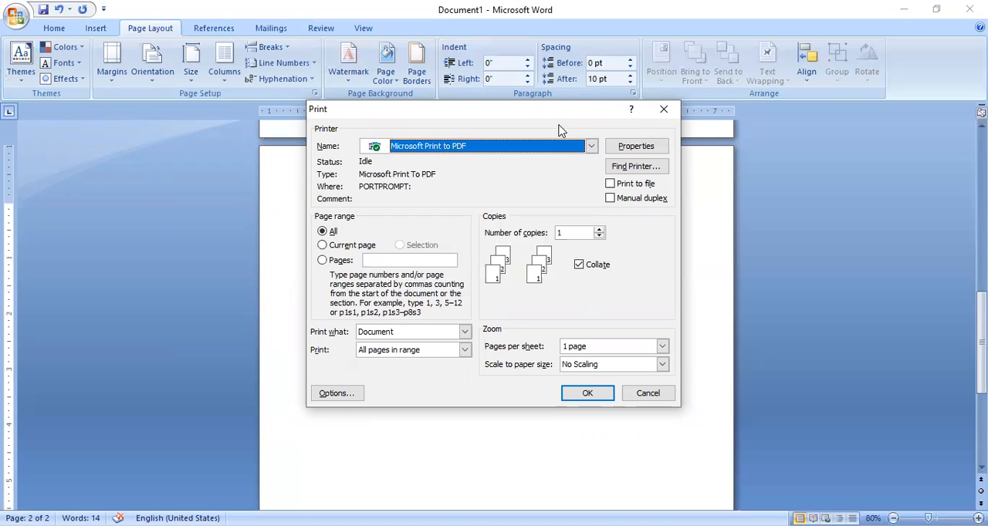
- Set the number of copies to 8 in the print settings
double_click(599, 230)
click(599, 230)
double_click(599, 230)
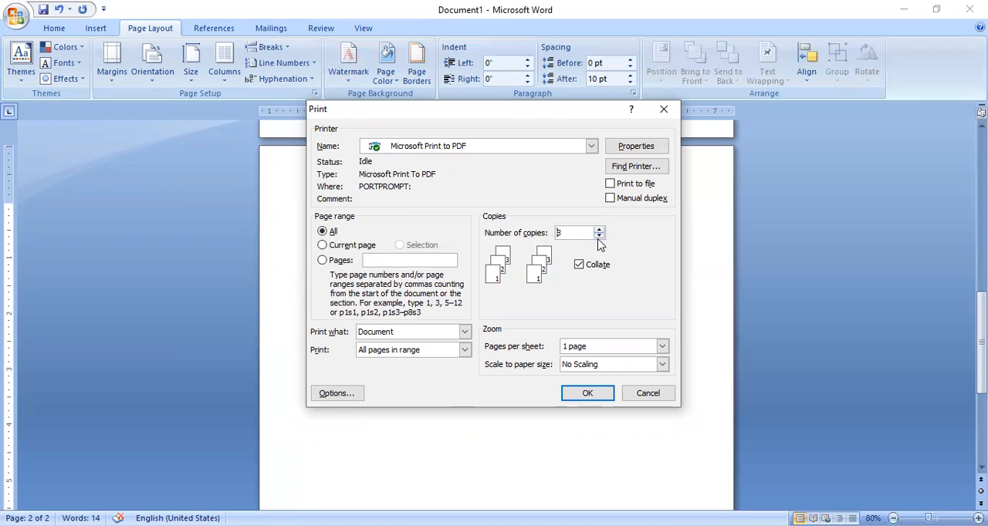
- Try the current-page print range, set the range to pages 50-60 instead, and cancel the print job
click(336, 248)
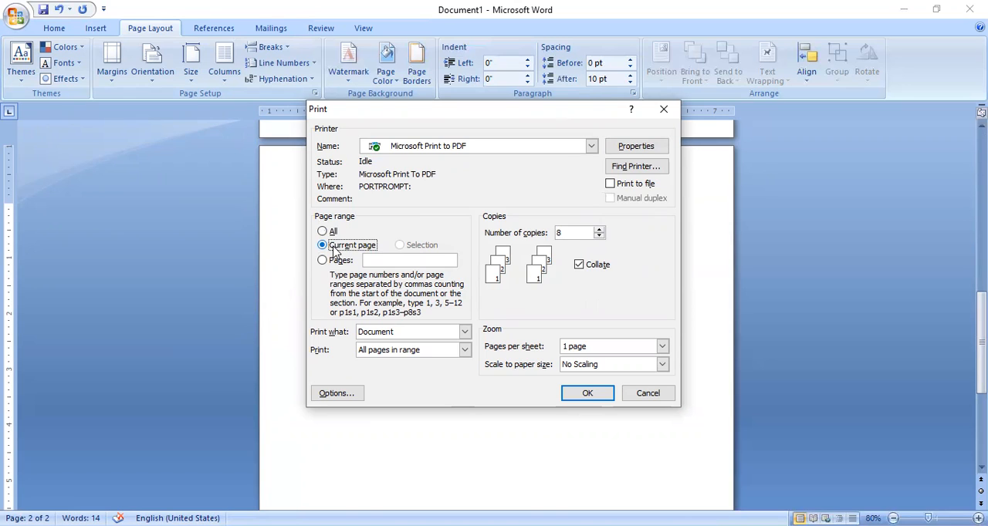
click(339, 262)
click(398, 259)
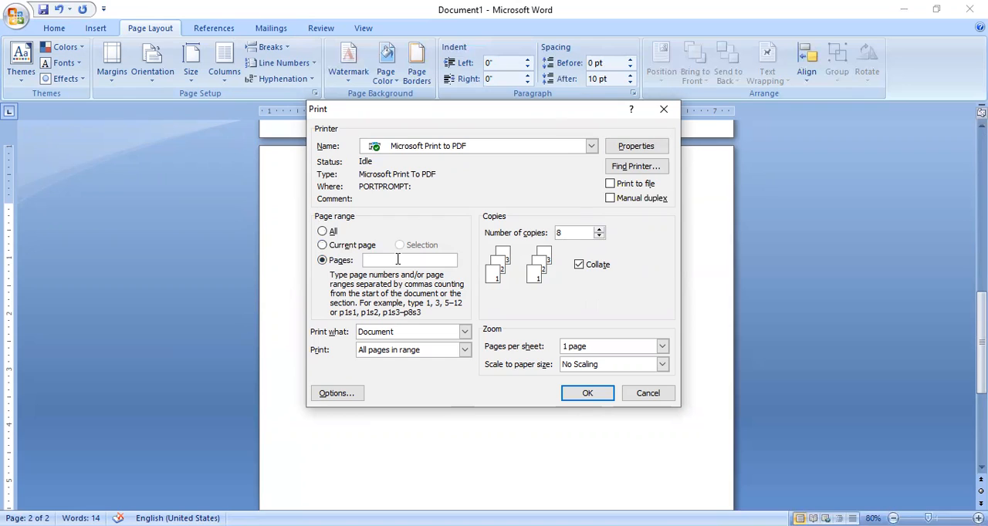
text(50-60)
click(663, 399)
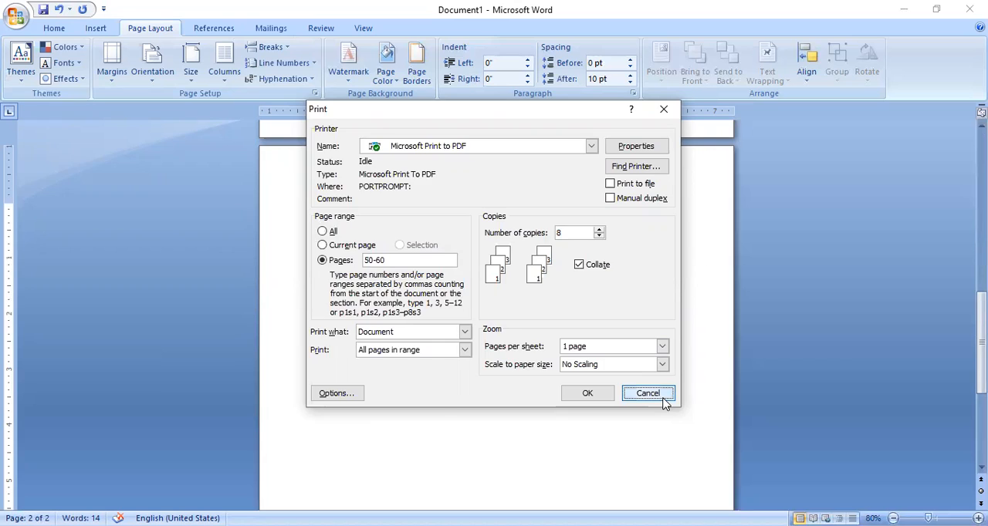